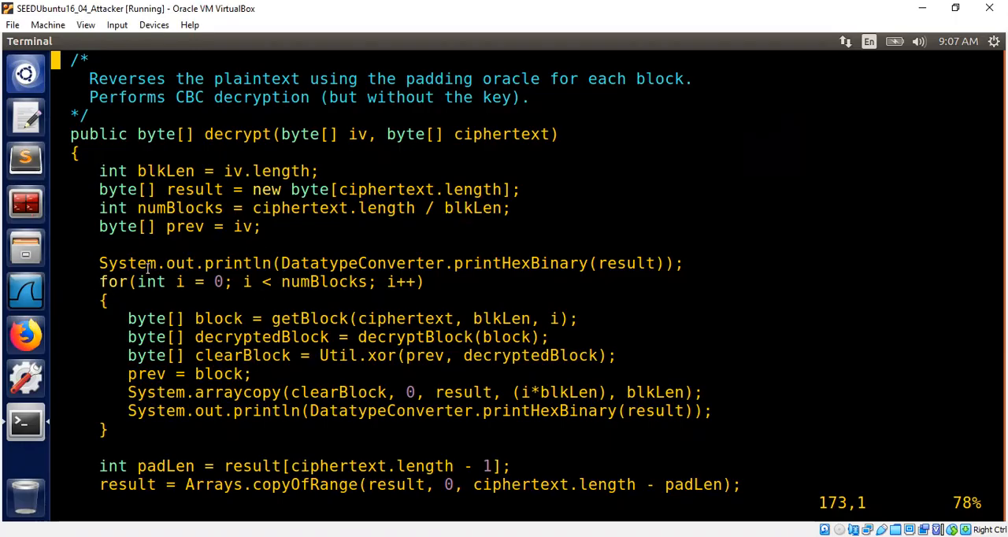
# - Review the existing DatatypeConverter.printHexBinary(result) println lines in decrypt, including the one inside the loop
pyautogui.moveTo(99, 265); pyautogui.dragTo(684, 264)
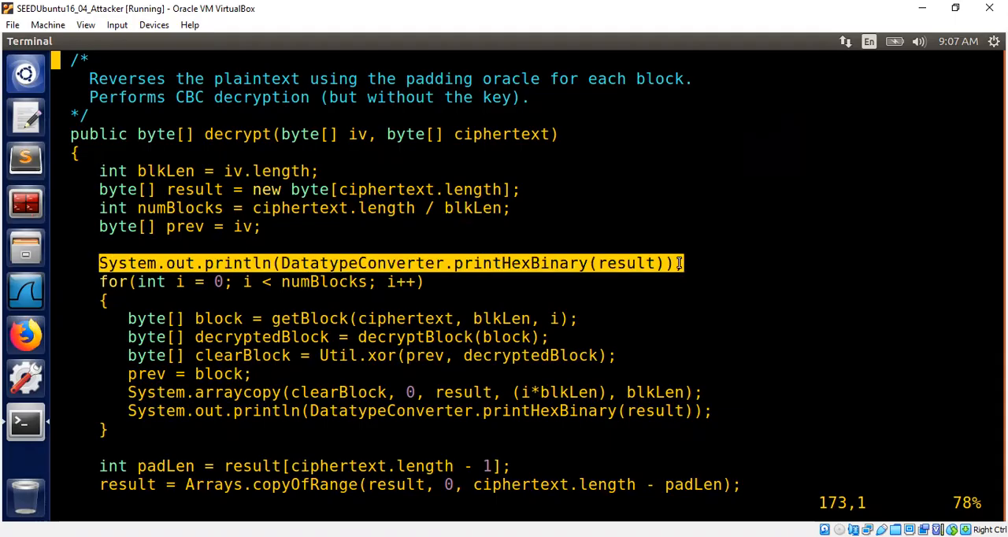
pyautogui.click(305, 265)
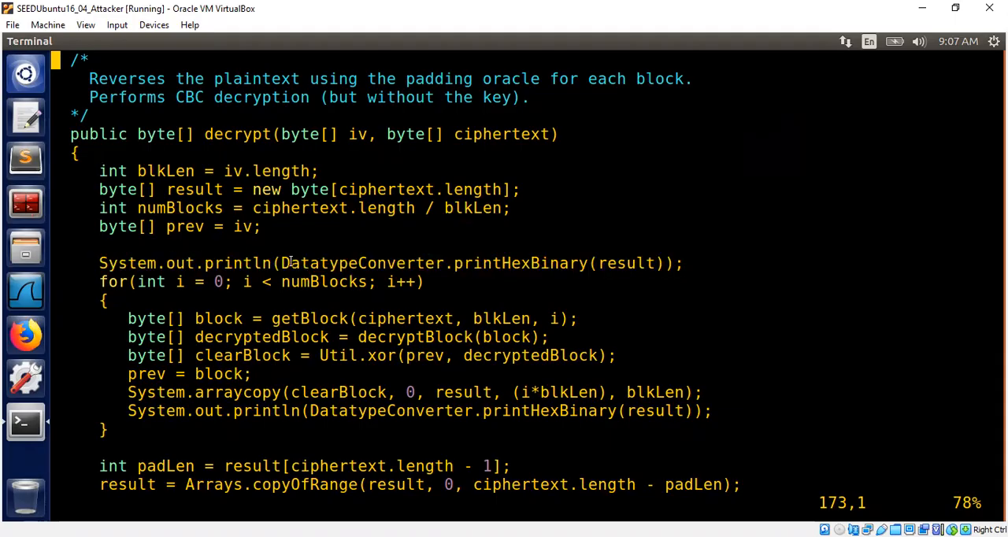
pyautogui.moveTo(282, 263); pyautogui.dragTo(446, 271)
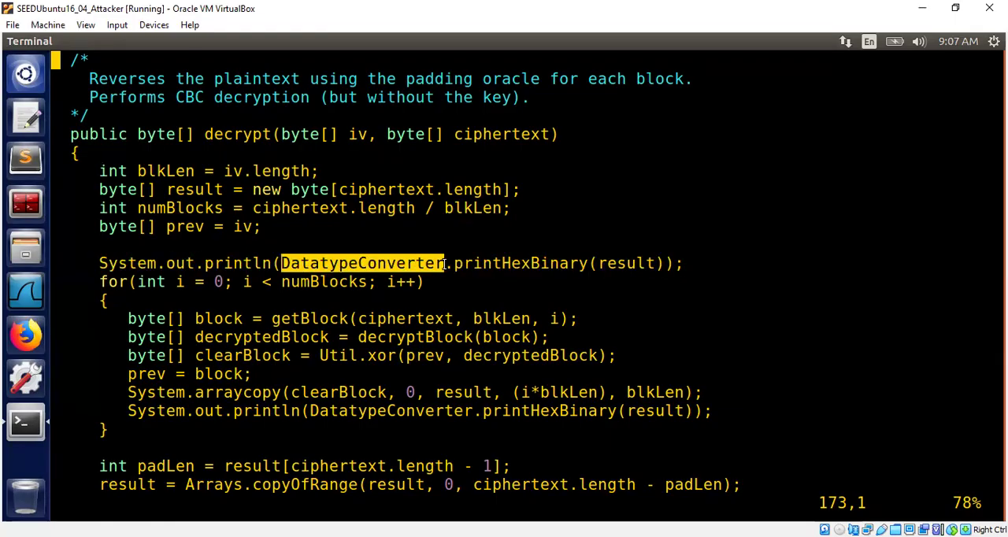
pyautogui.click(500, 272)
pyautogui.moveTo(671, 268); pyautogui.dragTo(294, 264)
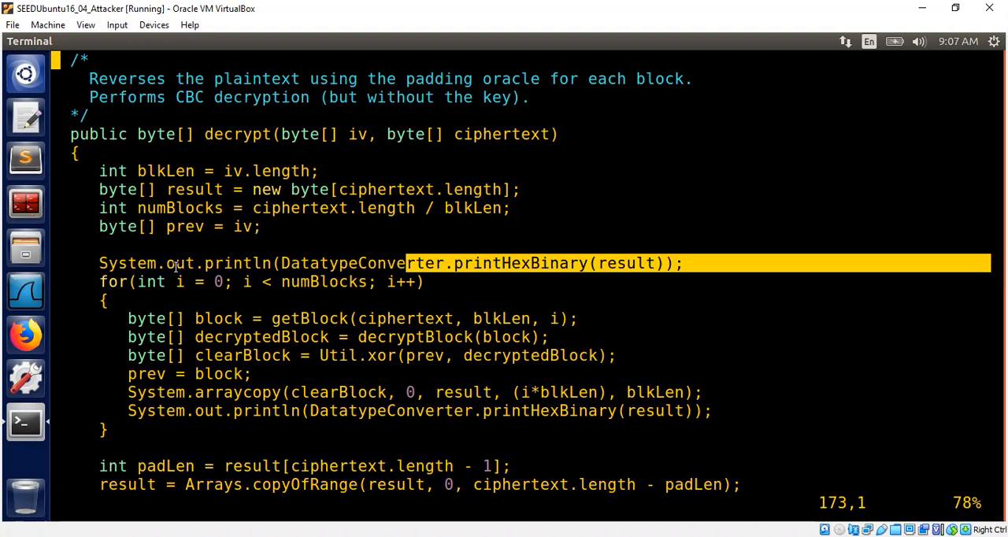
pyautogui.click(612, 265)
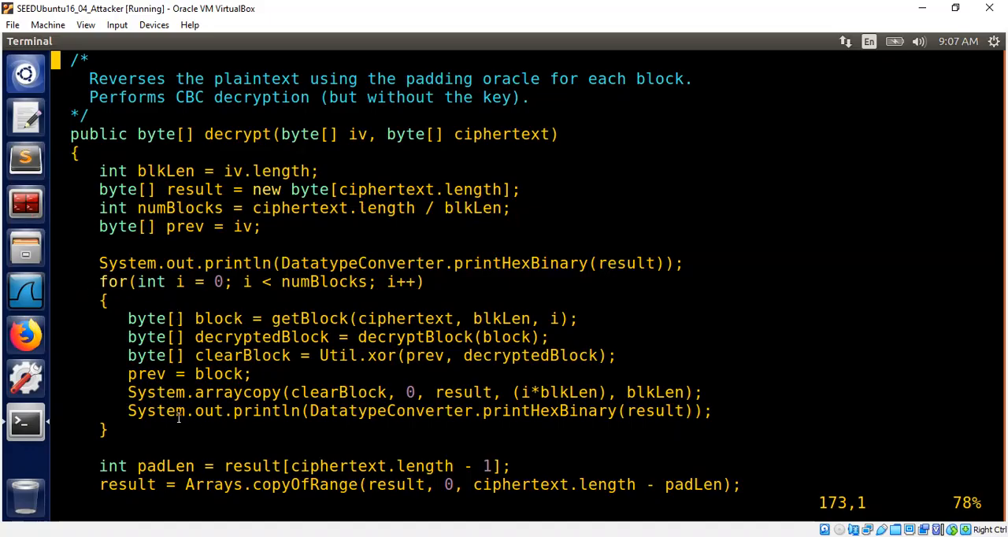
pyautogui.moveTo(230, 415); pyautogui.dragTo(590, 418)
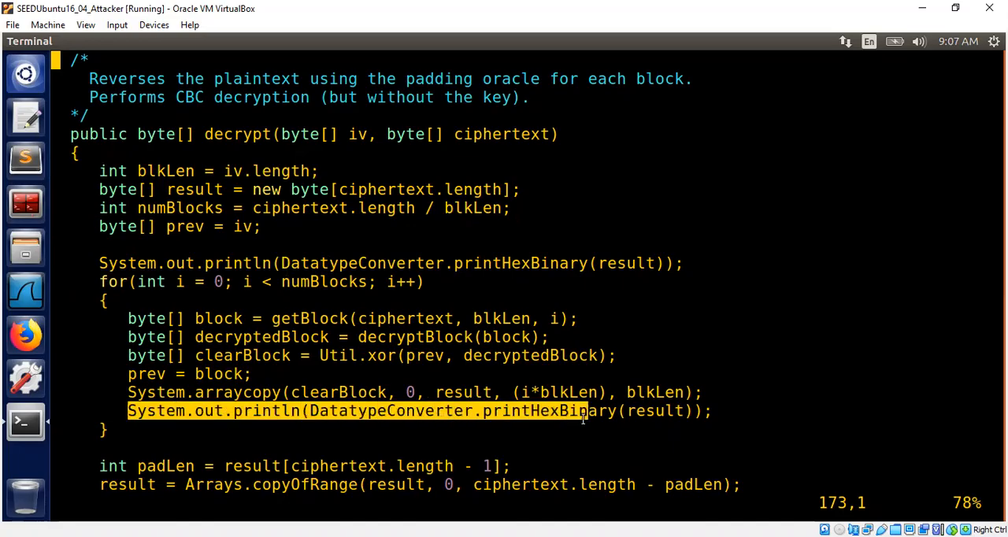
pyautogui.click(458, 460)
# - Add System.out.println(DatatypeConverter.printHexBinary(result)); on a new line after the padding removal
pyautogui.press('Down')
pyautogui.press('Down')
pyautogui.press('Down')
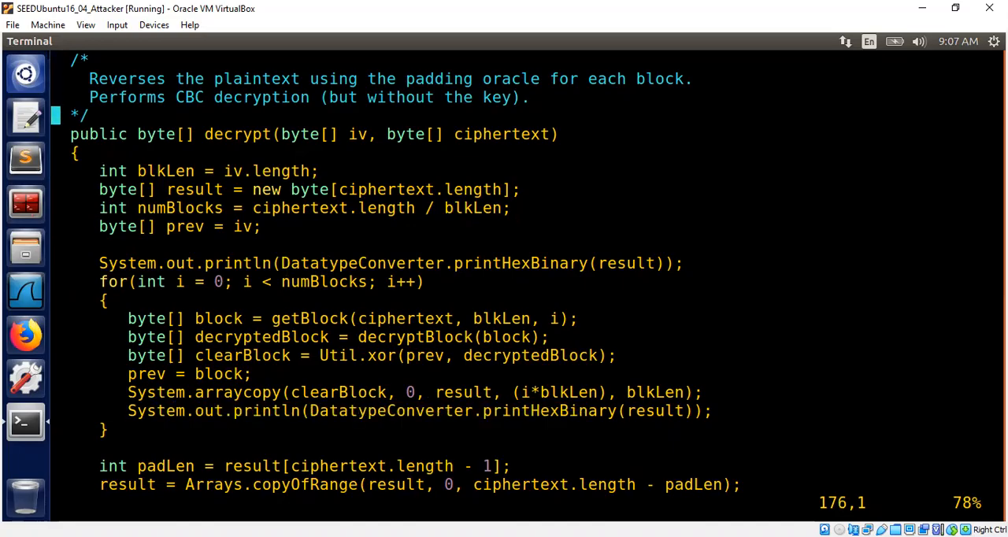
pyautogui.press('Down')
pyautogui.press('Down')
pyautogui.press('Down')
pyautogui.press('Up')
pyautogui.press('Up')
pyautogui.press('Up')
pyautogui.press('Up')
pyautogui.press('Right')
pyautogui.press('Right')
pyautogui.press('Right')
pyautogui.press('Right')
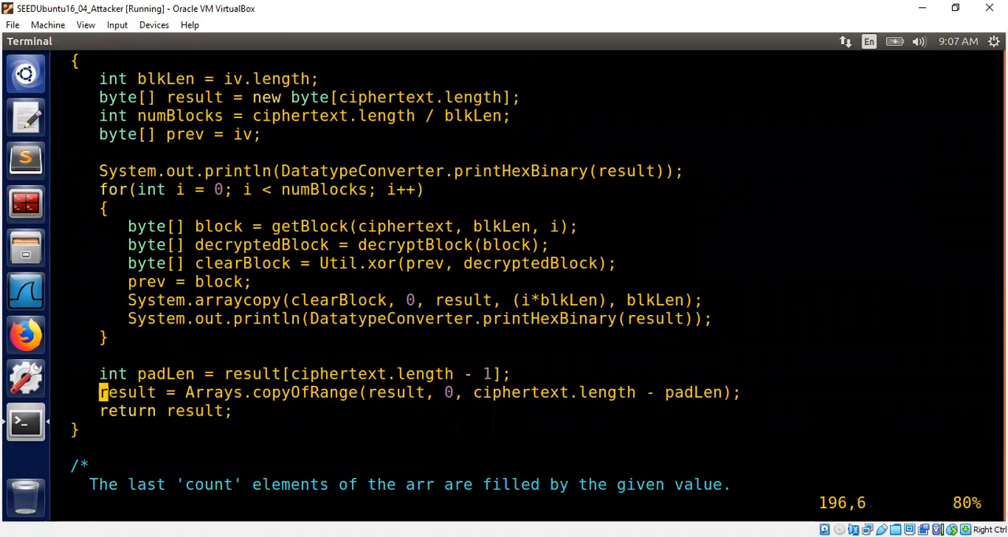
pyautogui.press('Right')
pyautogui.press('Right')
pyautogui.press('Right')
pyautogui.press('Up')
pyautogui.press('Down')
pyautogui.write('o')
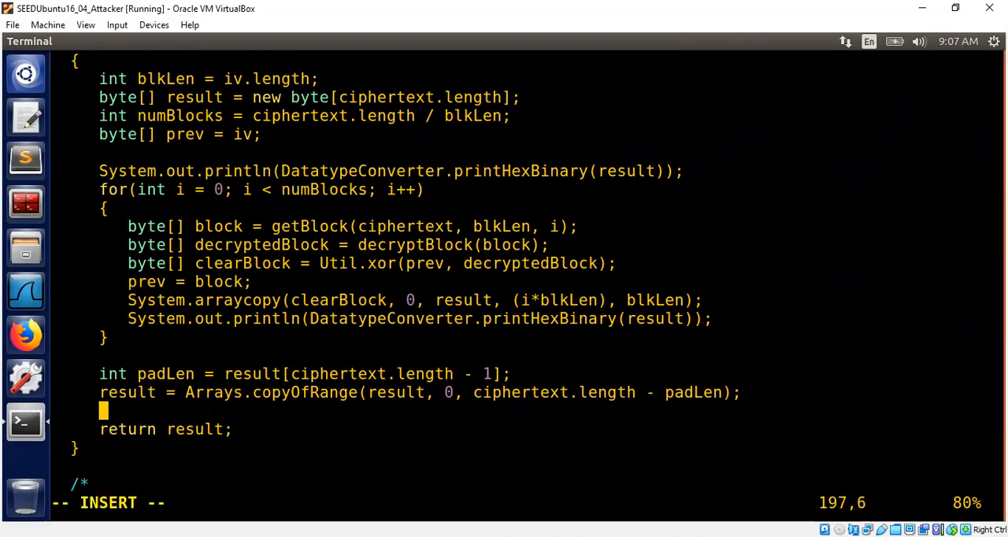
pyautogui.write('System.out.println(DatatypeConverter.printHexBinary(result));')
pyautogui.press('Escape')
pyautogui.write(':wq')
# - Save the file, compile the attacker and run CBC_Padding_Ora_Decrypt_Demo on ABCDABCDABCDABCD1234
pyautogui.press('Return')
pyautogui.write('jav')
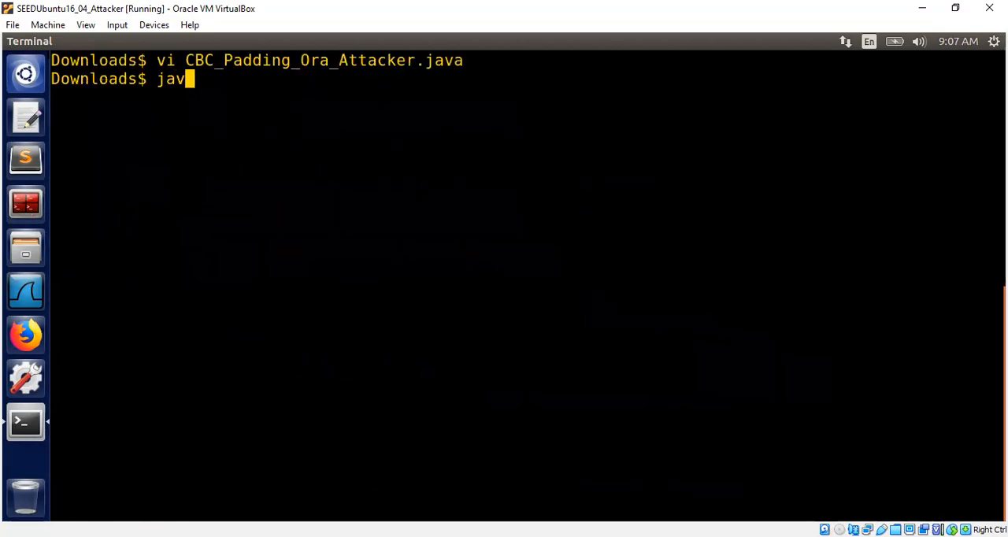
pyautogui.write('ac CBC_Padding_Ora_Attacker.java')
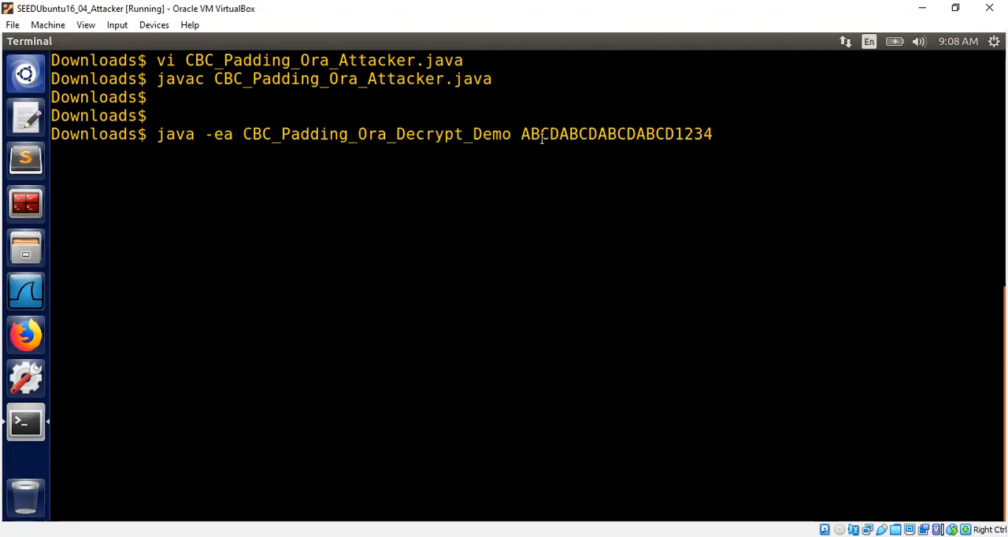
pyautogui.moveTo(523, 134); pyautogui.dragTo(675, 134)
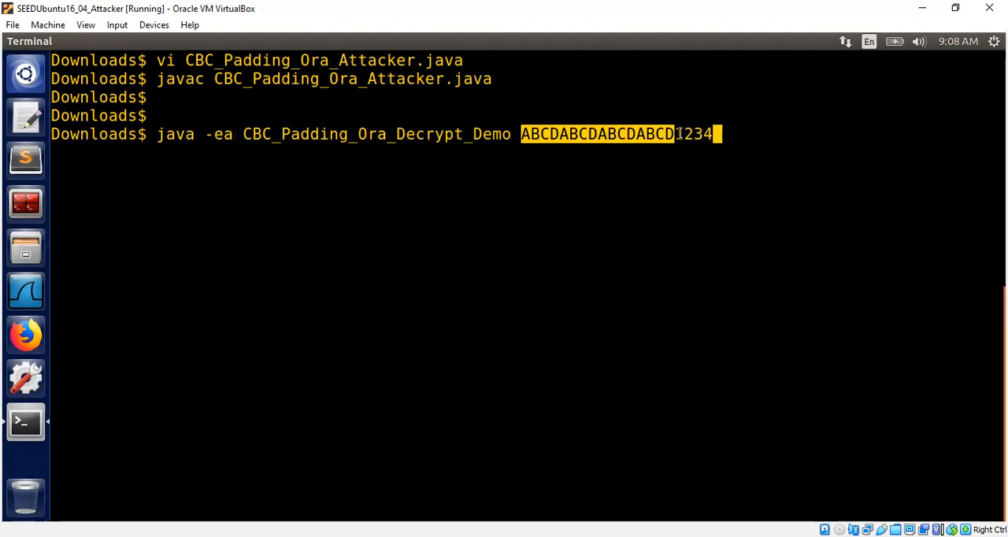
pyautogui.click(739, 134)
pyautogui.press('Return')
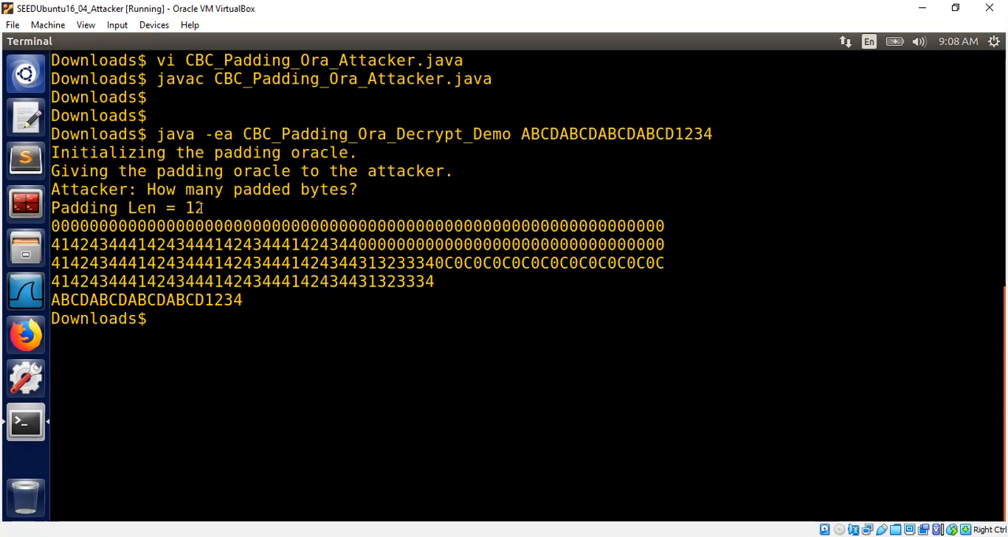
pyautogui.moveTo(204, 207); pyautogui.dragTo(60, 208)
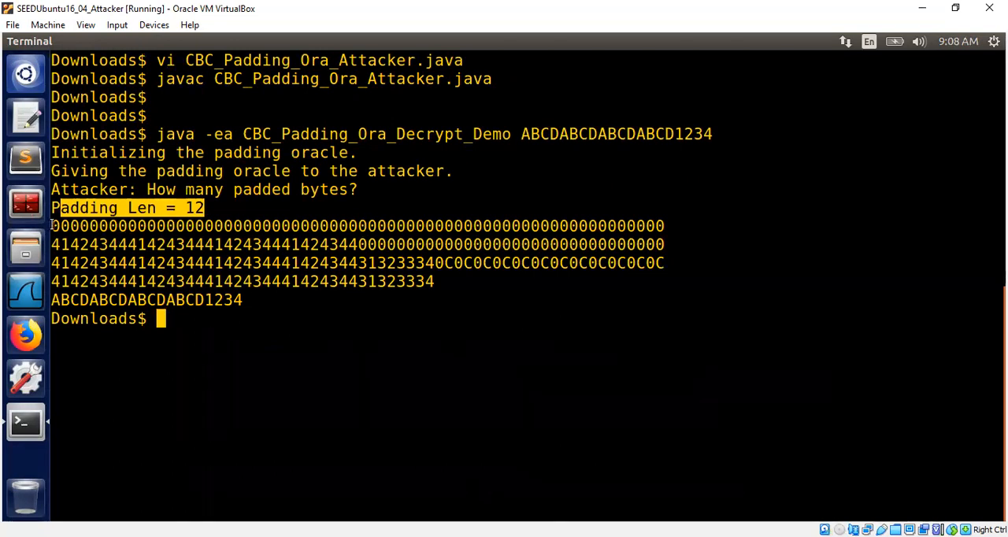
pyautogui.click(140, 225)
pyautogui.moveTo(51, 226); pyautogui.dragTo(519, 226)
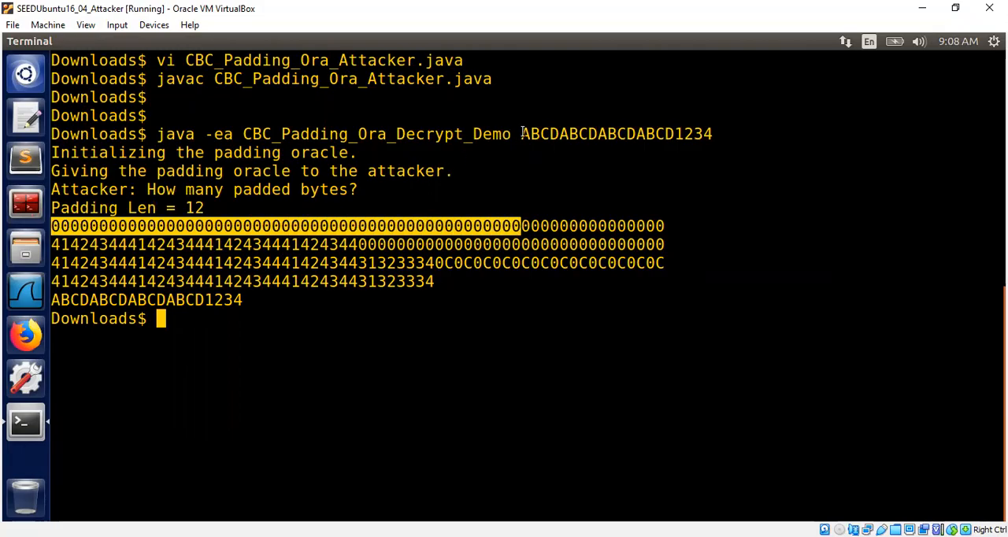
pyautogui.moveTo(521, 134); pyautogui.dragTo(672, 134)
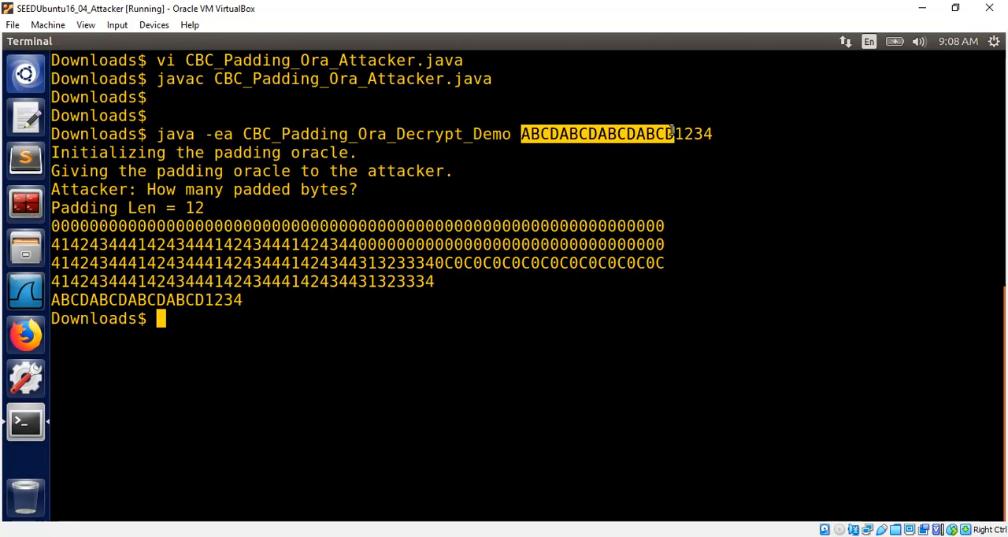
pyautogui.moveTo(52, 244); pyautogui.dragTo(356, 244)
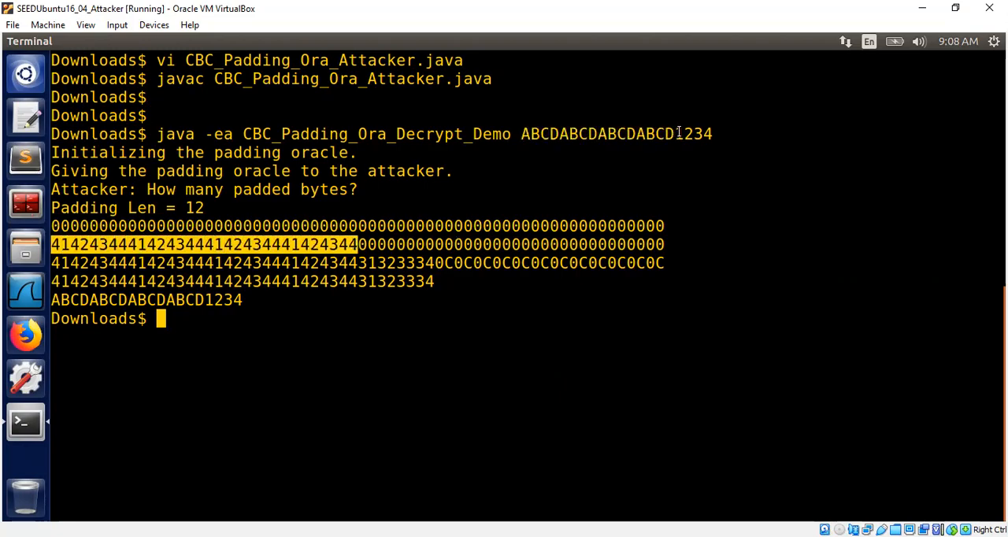
pyautogui.moveTo(674, 134); pyautogui.dragTo(712, 134)
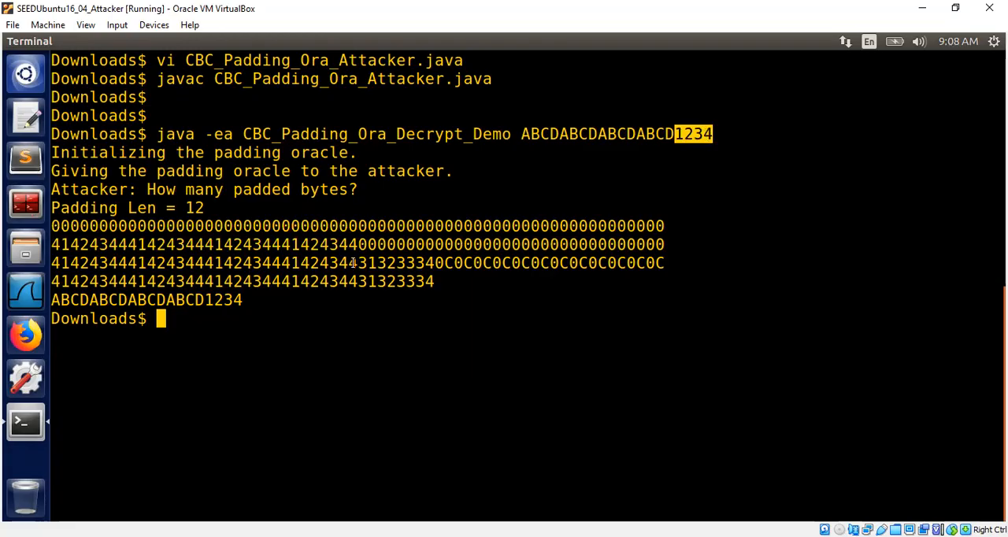
pyautogui.moveTo(359, 263); pyautogui.dragTo(449, 263)
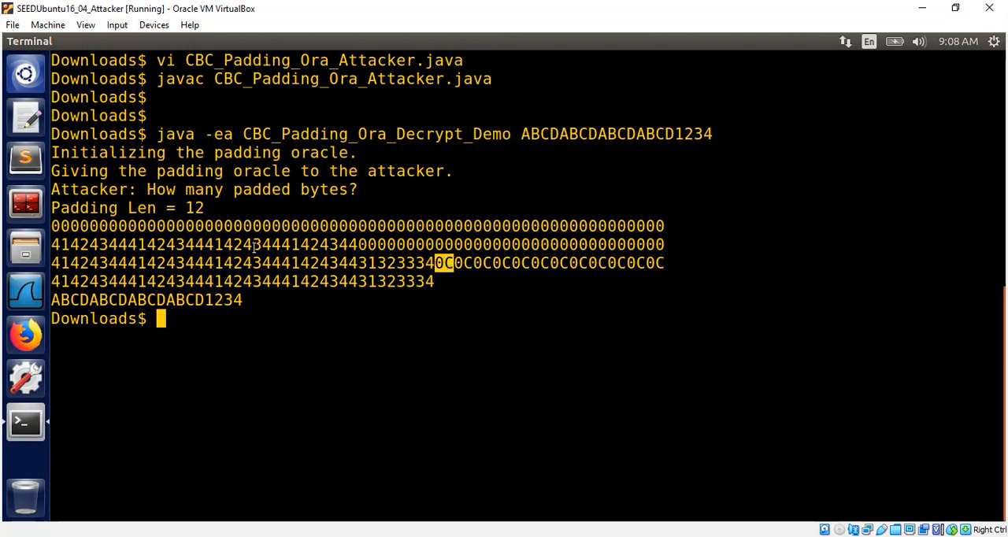
pyautogui.moveTo(205, 207); pyautogui.dragTo(185, 207)
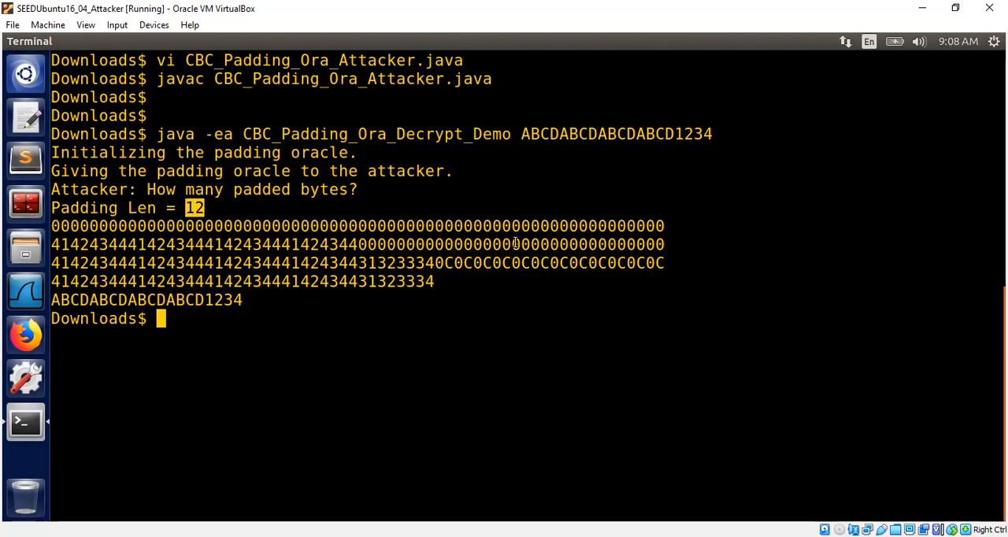
pyautogui.moveTo(665, 263); pyautogui.dragTo(445, 263)
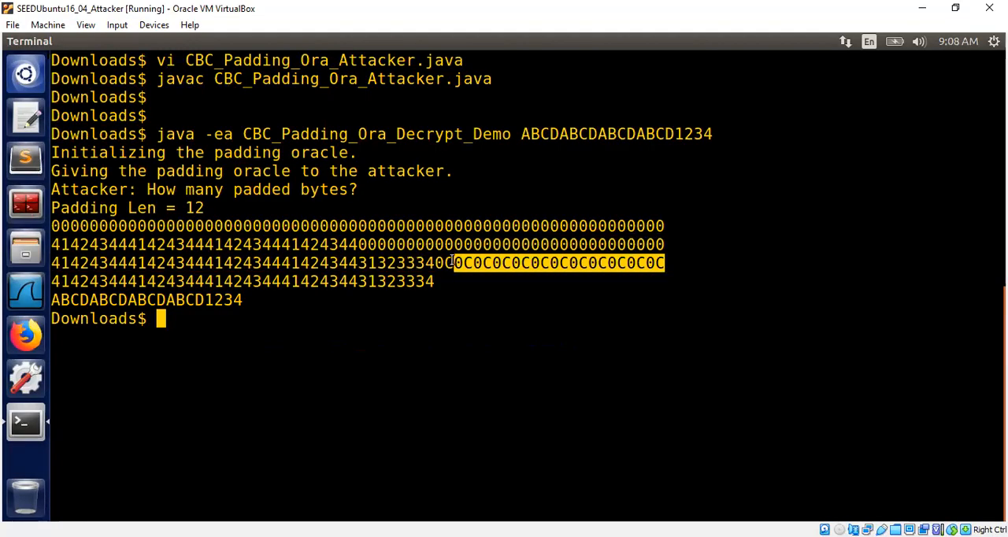
pyautogui.click(351, 292)
pyautogui.moveTo(434, 281); pyautogui.dragTo(353, 281)
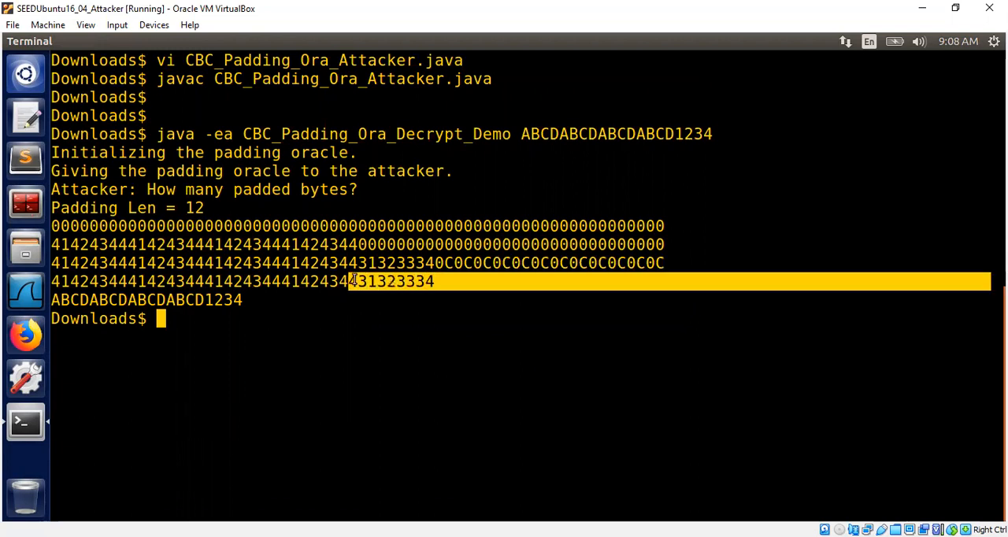
pyautogui.click(242, 281)
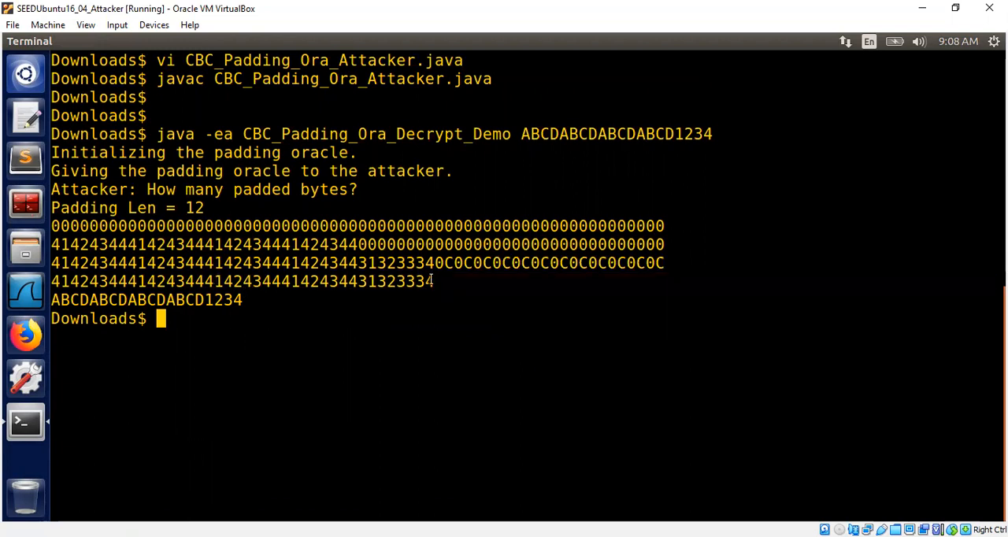
pyautogui.moveTo(435, 281)
pyautogui.mouseDown()
pyautogui.moveTo(211, 263)
pyautogui.moveTo(79, 300)
pyautogui.mouseUp()
pyautogui.click(234, 291)
pyautogui.click(278, 316)
# - Open CBC_Padding_Ora_Decrypt_Demo.java in vim and navigate to the main method
pyautogui.press('Return')
pyautogui.write('vi CB')
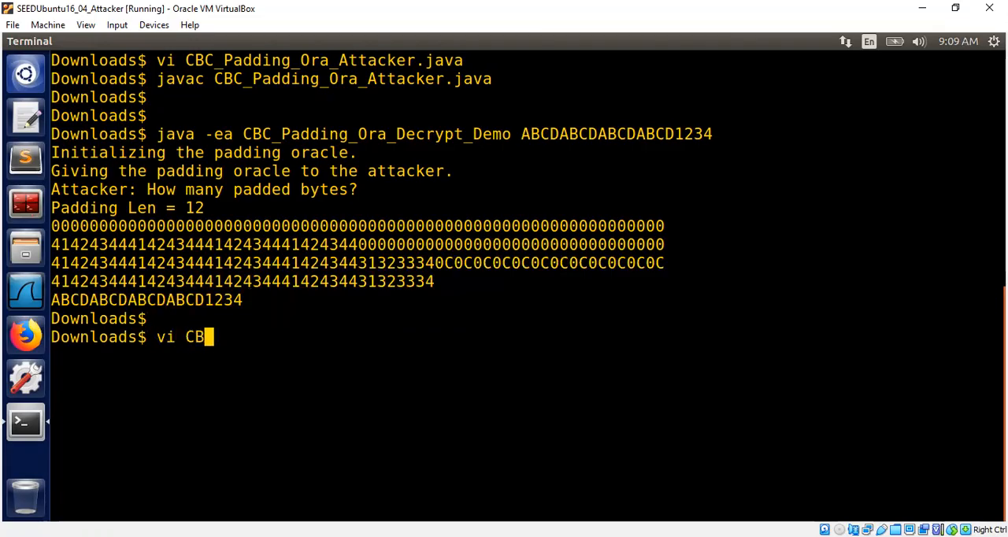
pyautogui.write('C_')
pyautogui.press('Tab')
pyautogui.write('Dw')
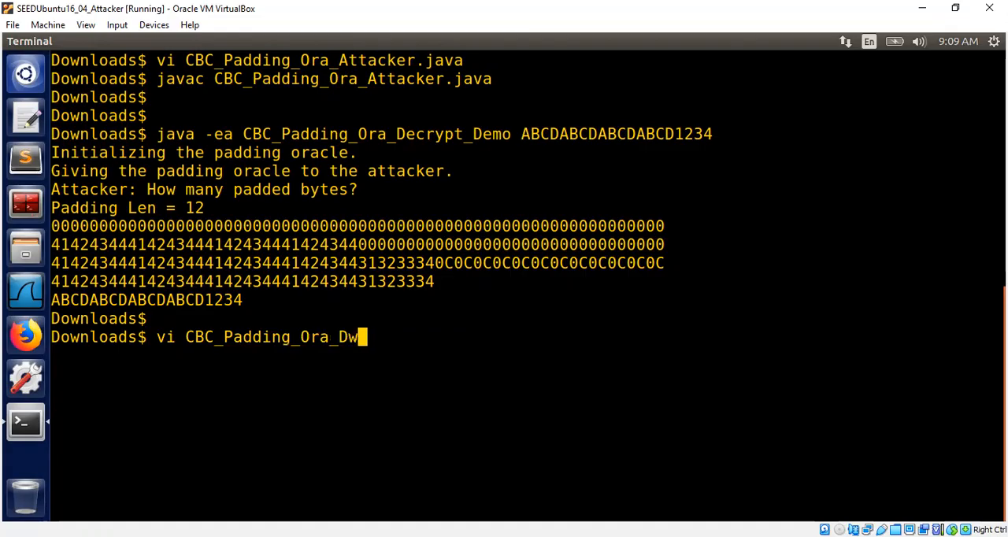
pyautogui.press('BackSpace')
pyautogui.write('ec')
pyautogui.press('Tab')
pyautogui.press('Return')
pyautogui.write(':$')
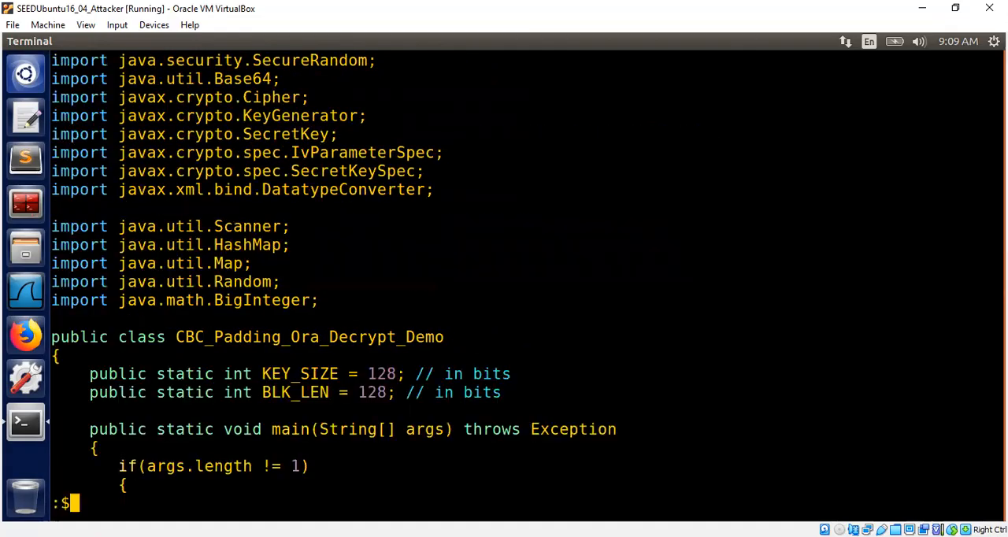
pyautogui.press('Return')
pyautogui.scroll(11, 504, 283)
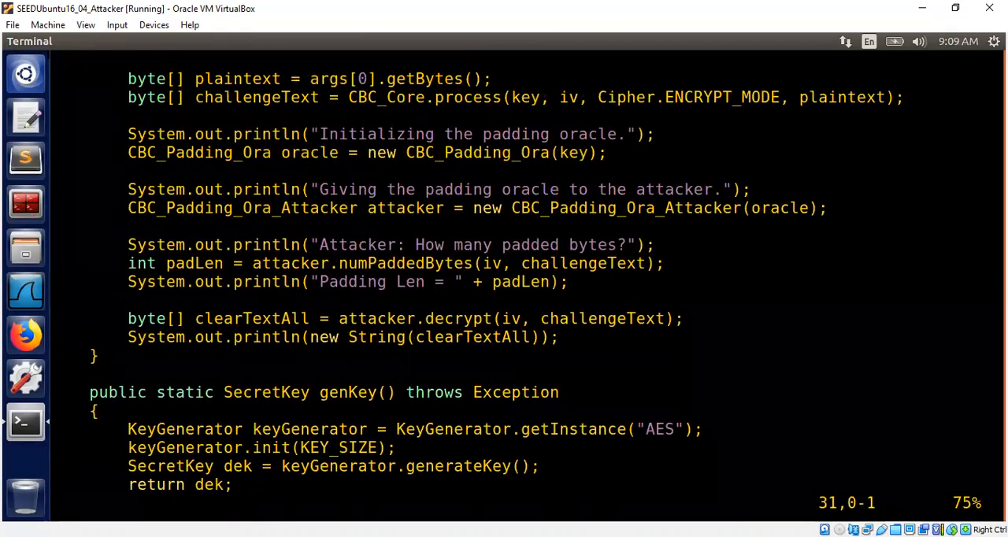
pyautogui.press('Up')
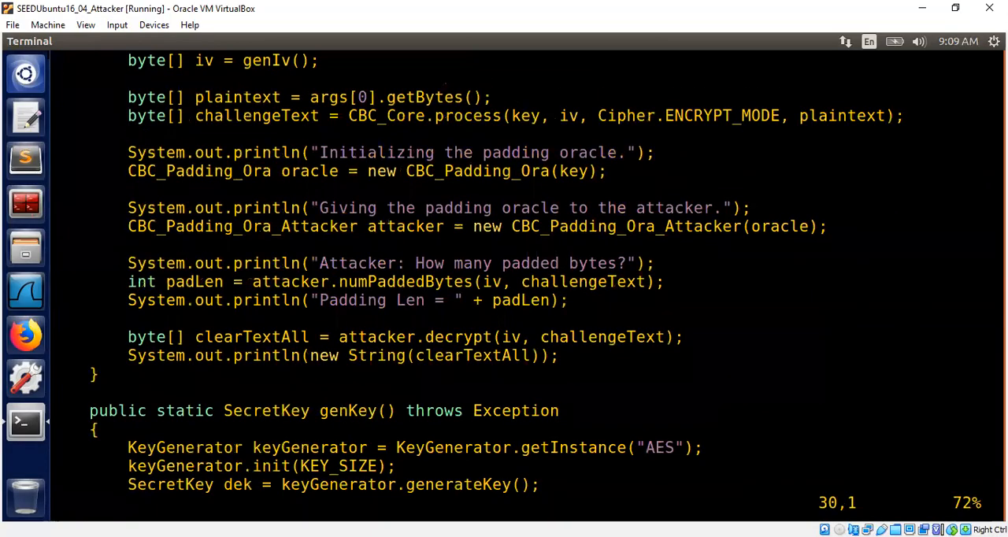
pyautogui.press('Up')
pyautogui.press('Up')
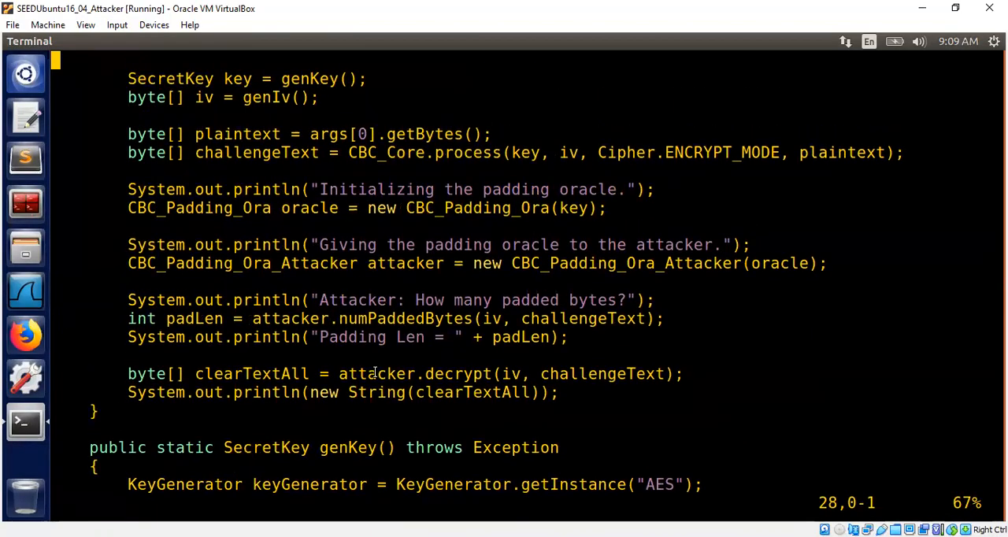
# - Point out the attacker.decrypt call, the challengeText argument and the plaintext it is encrypted from
pyautogui.doubleClick(362, 373)
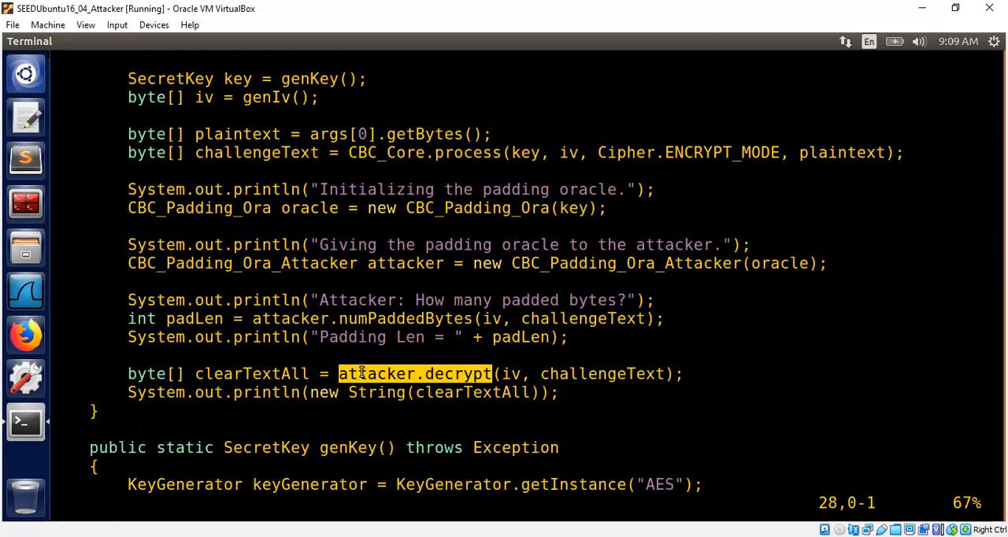
pyautogui.click(514, 371)
pyautogui.doubleClick(584, 373)
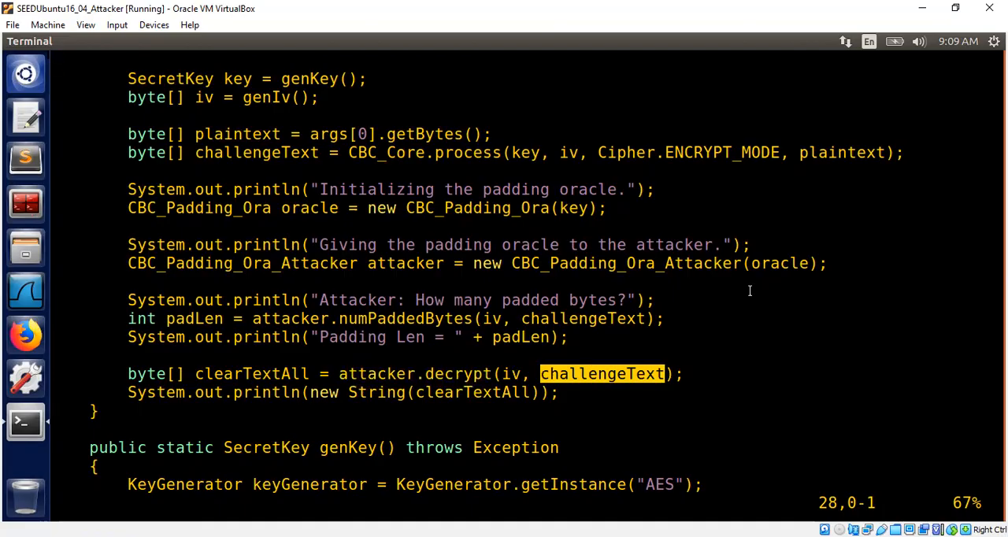
pyautogui.doubleClick(253, 154)
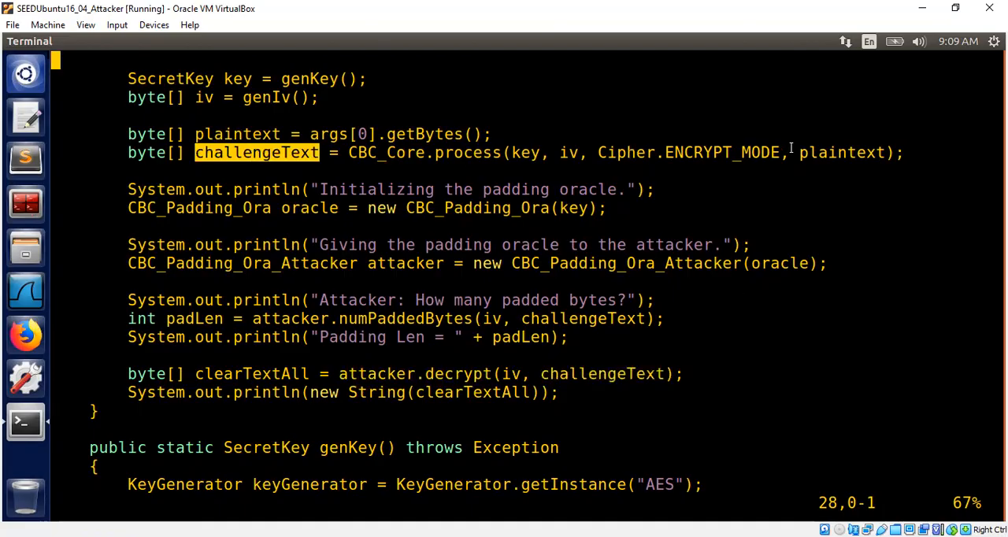
pyautogui.click(826, 153)
pyautogui.doubleClick(826, 153)
pyautogui.click(729, 284)
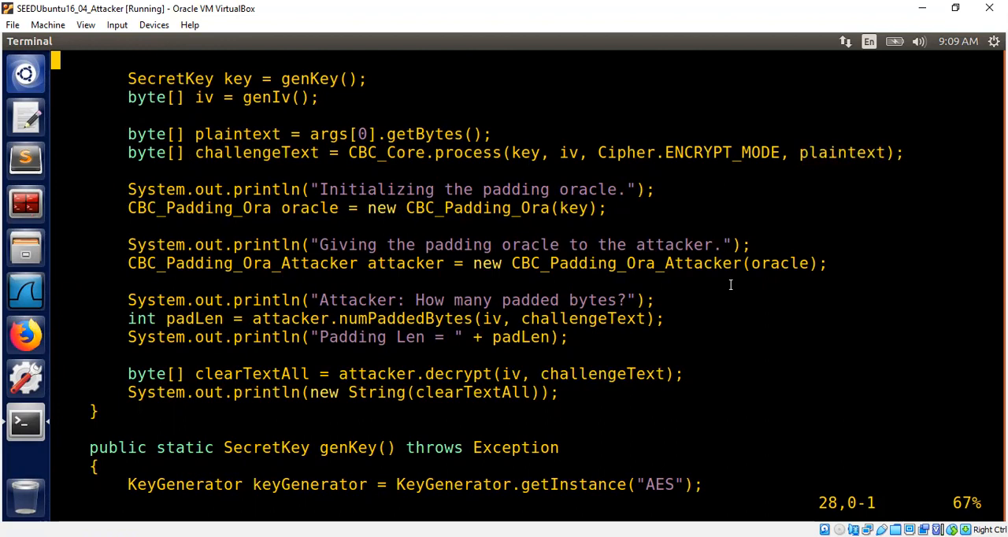
# - Point out the oracle object and the line creating the attacker with that oracle
pyautogui.doubleClick(307, 208)
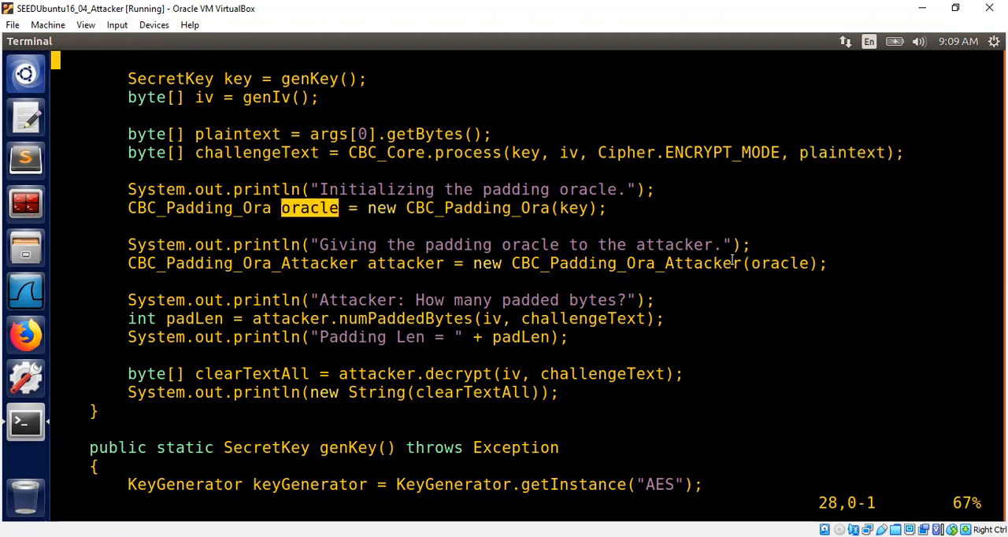
pyautogui.doubleClick(791, 264)
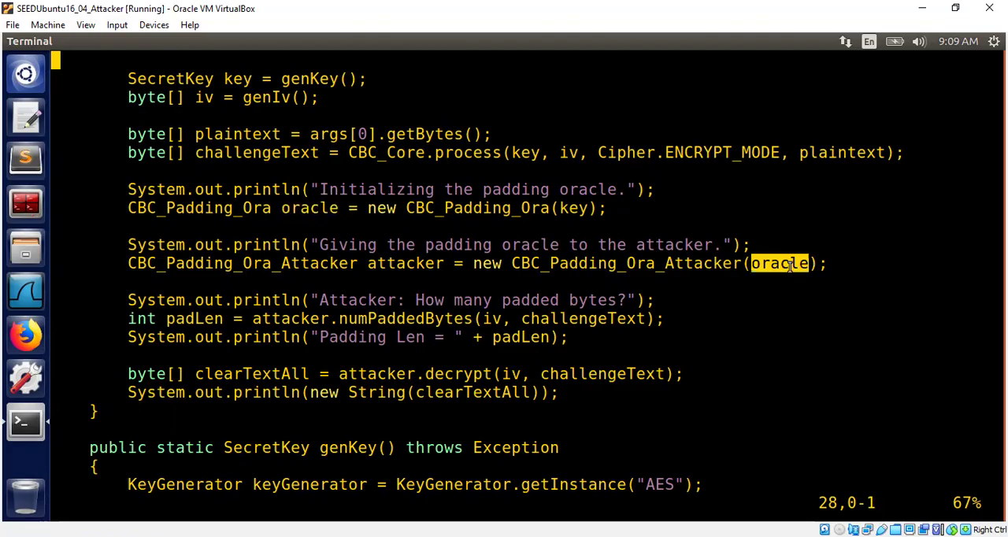
pyautogui.tripleClick(605, 264)
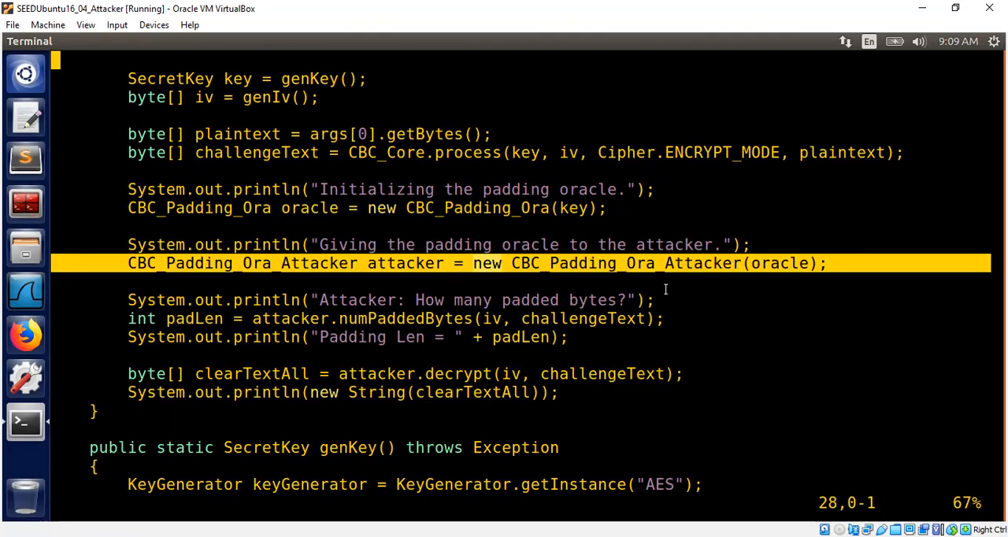
pyautogui.click(665, 290)
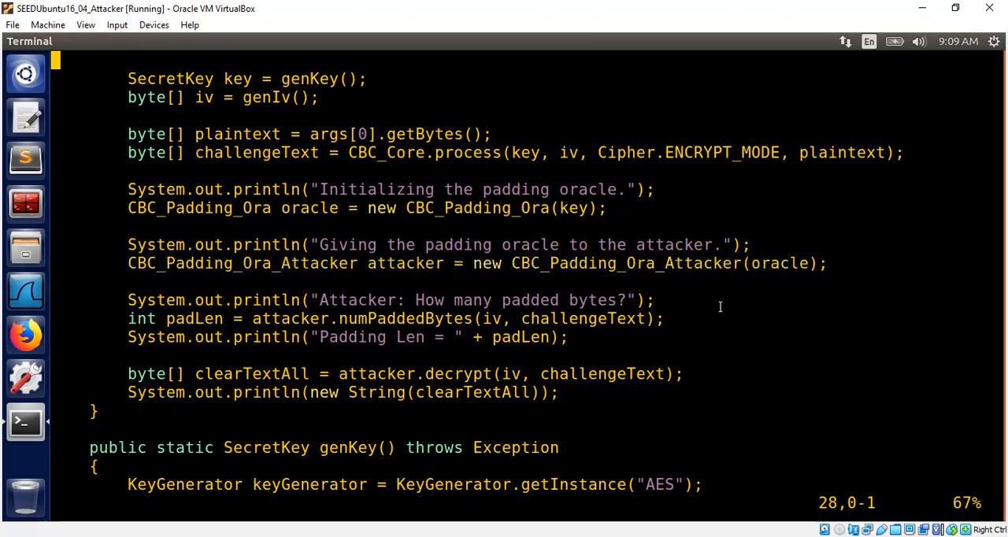